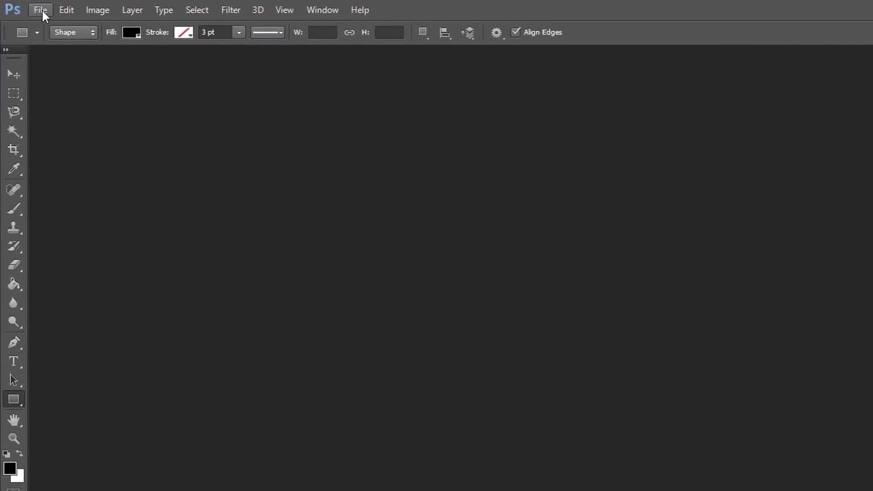
# Step: Start a new 1920 × 1080 pixel document with Transparent background contents
pyautogui.click(56, 13)
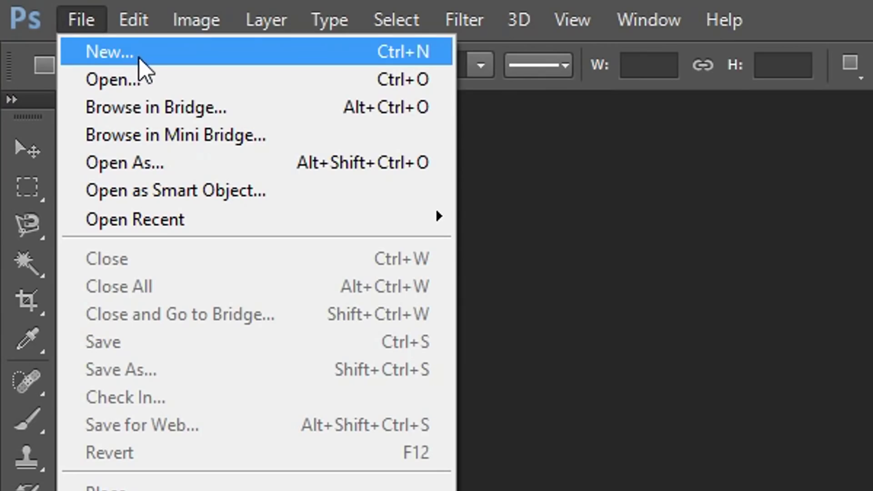
pyautogui.click(188, 51)
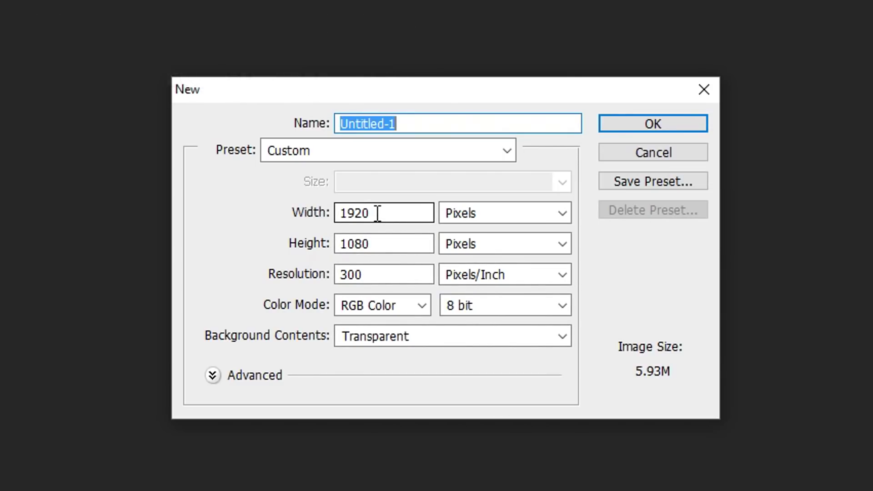
pyautogui.click(636, 130)
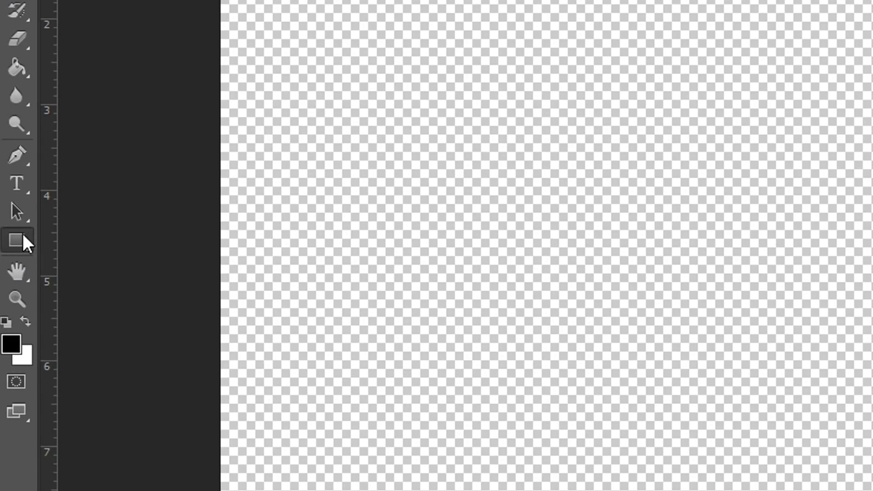
# Step: Create a rectangle shape exactly 1920 px wide and 1080 px high with the Rectangle Tool
pyautogui.rightClick(21, 246)
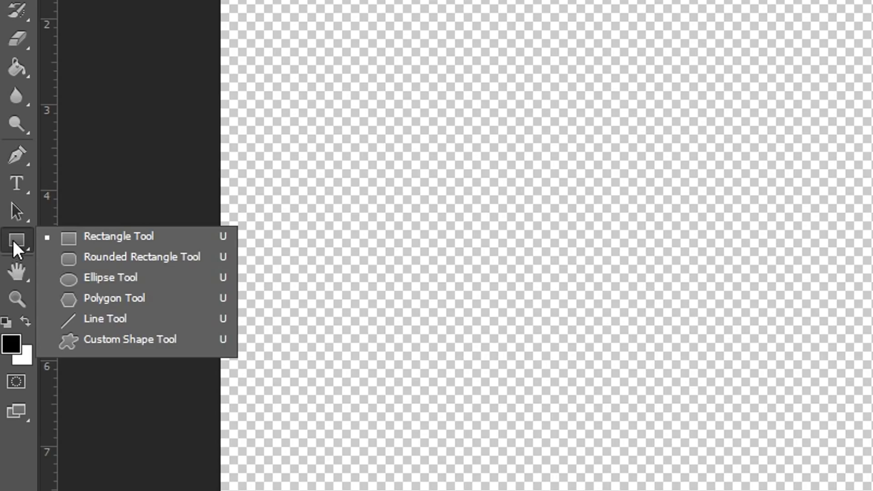
pyautogui.click(107, 235)
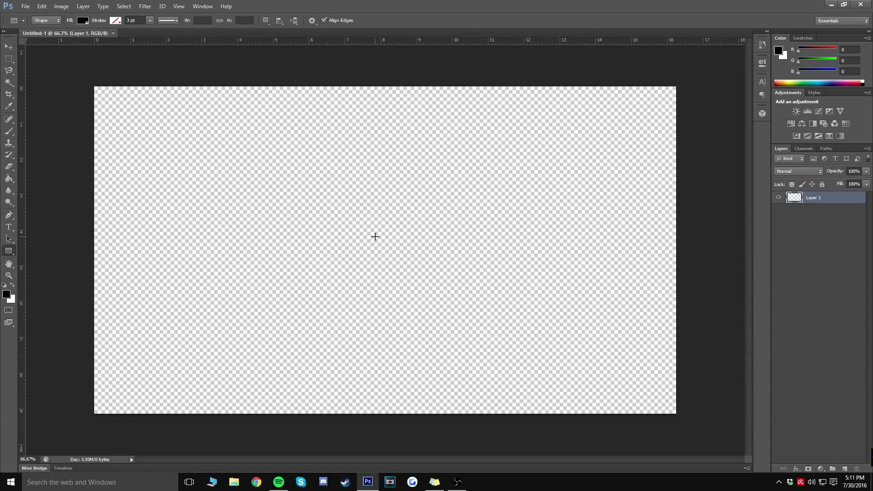
pyautogui.click(375, 236)
pyautogui.moveTo(420, 136); pyautogui.dragTo(344, 189)
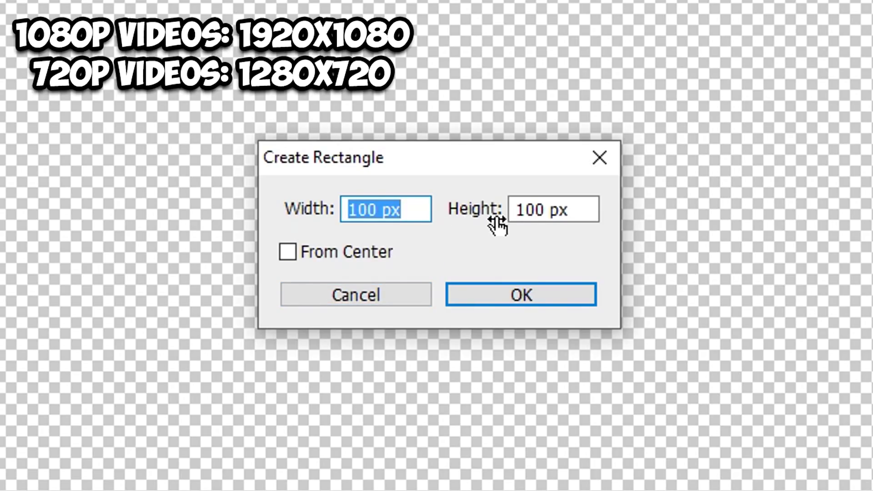
pyautogui.press('Tab')
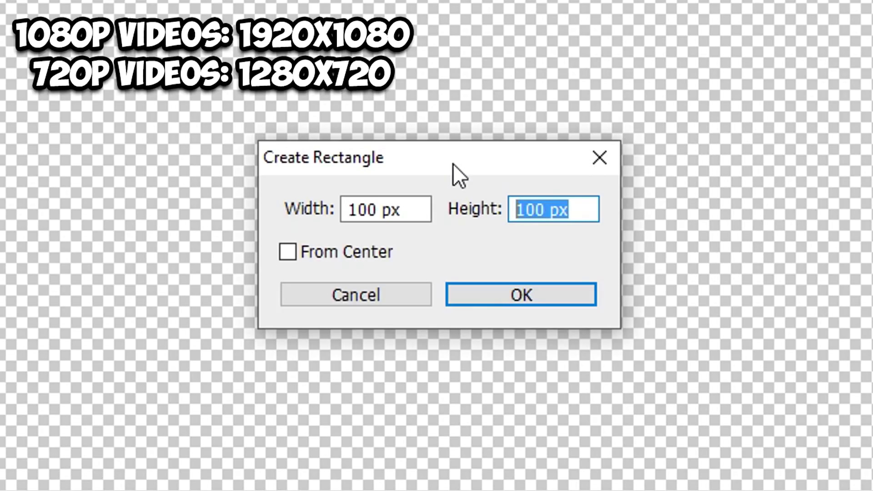
pyautogui.write('1080')
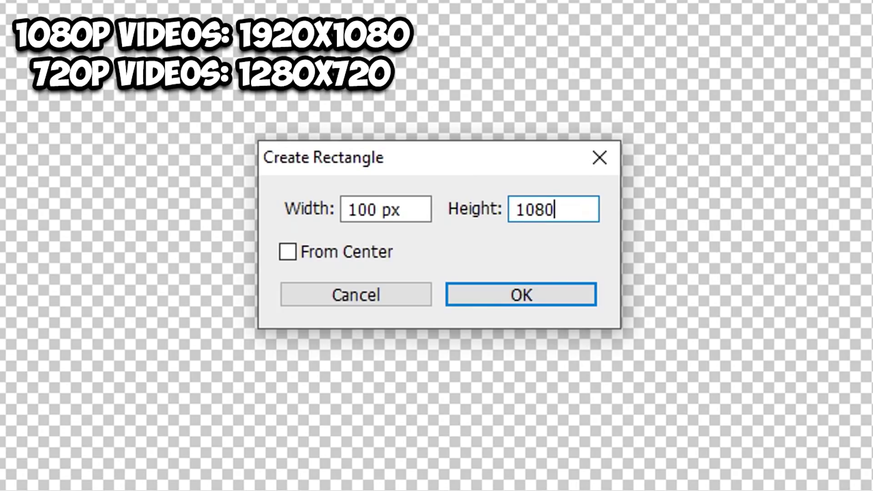
pyautogui.moveTo(427, 213); pyautogui.dragTo(284, 195)
pyautogui.write('1920')
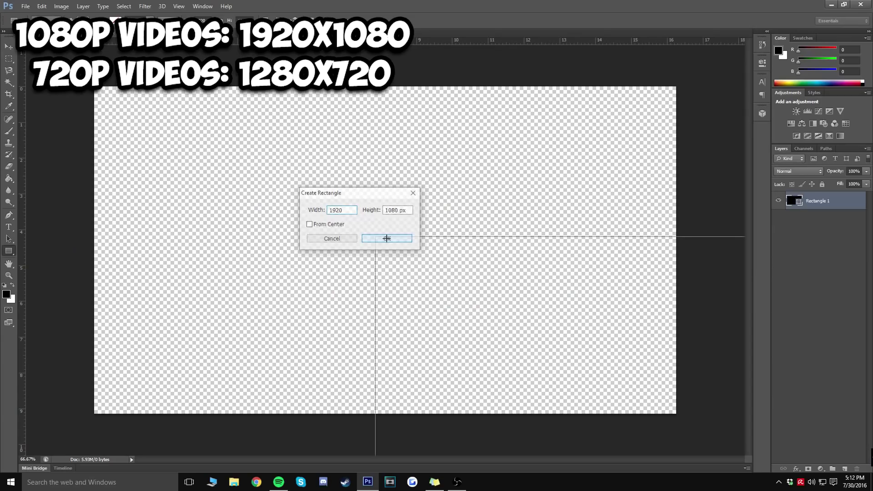
pyautogui.click(519, 293)
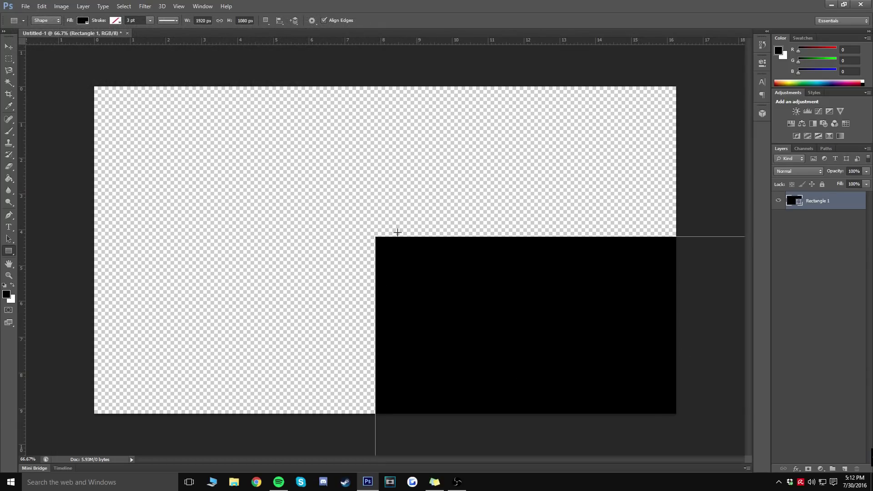
# Step: Set the rectangle's fill to No Color and its stroke to black
pyautogui.click(83, 20)
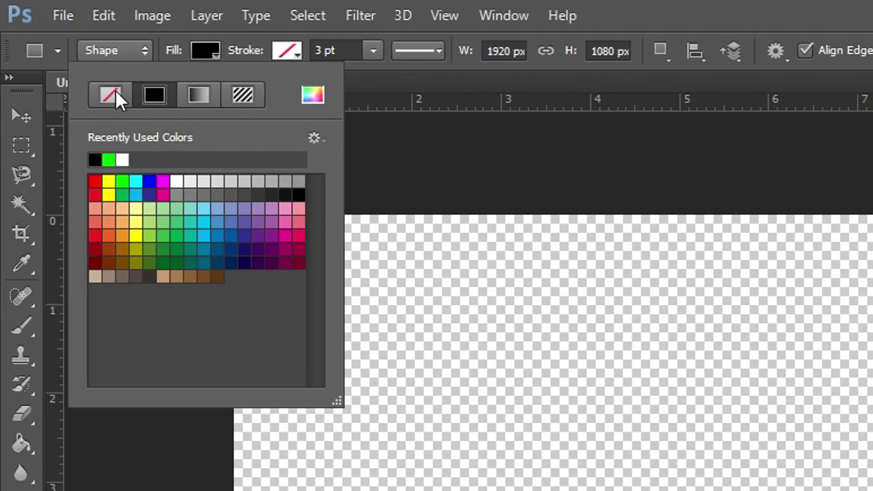
pyautogui.click(115, 89)
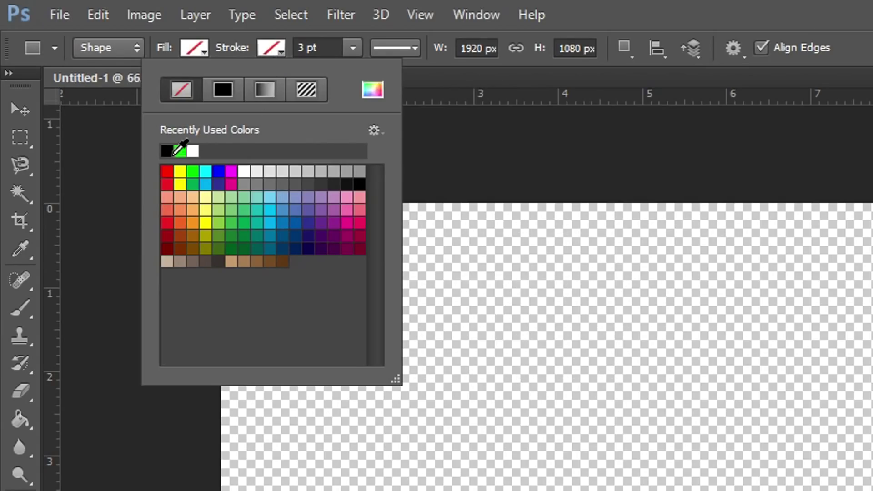
pyautogui.click(44, 64)
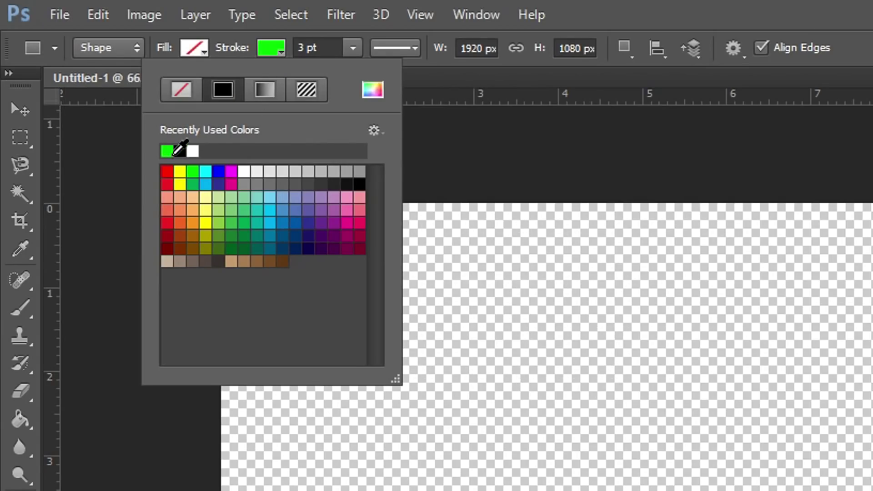
pyautogui.click(180, 151)
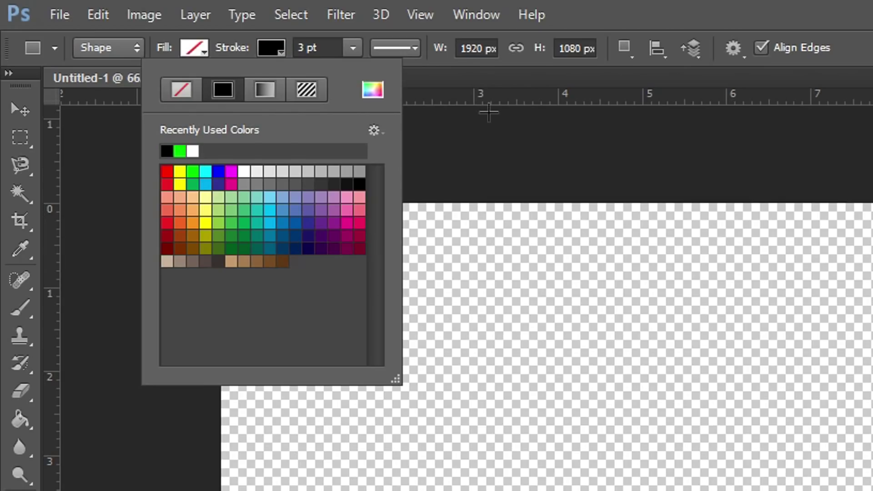
pyautogui.press('Escape')
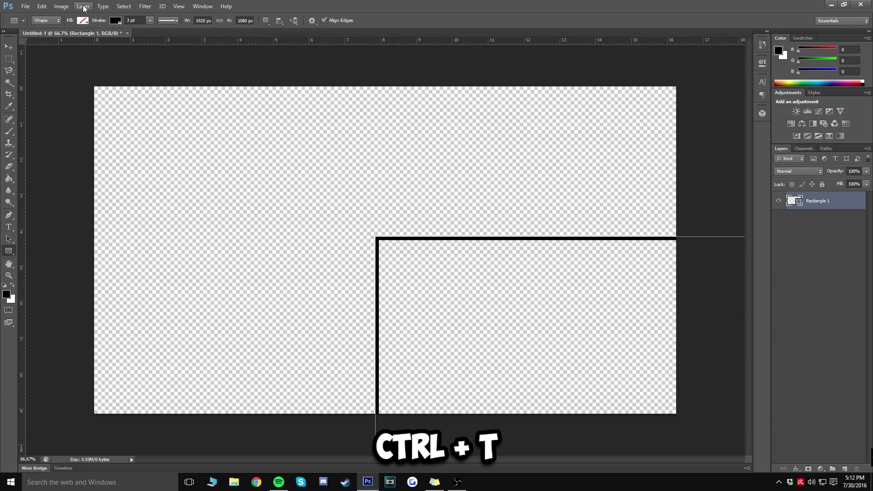
# Step: Free-transform the rectangle and scale it down to about a quarter of its size
pyautogui.hotkey('ctrl', 't')
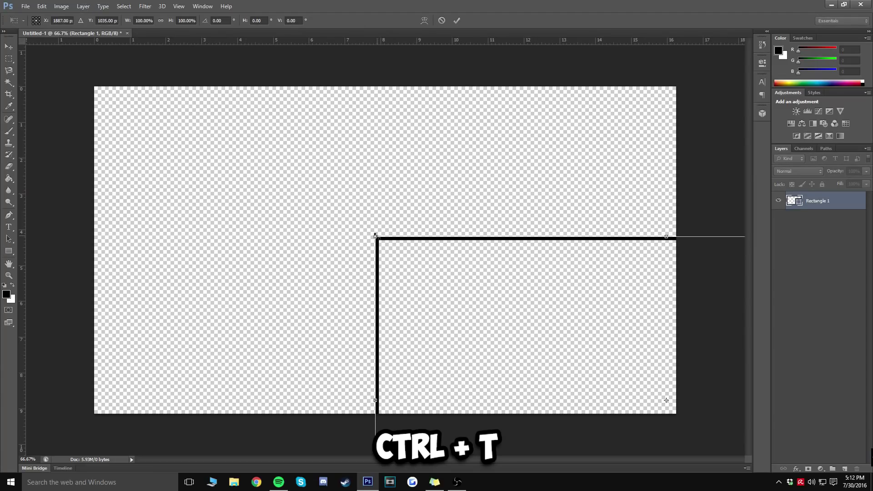
pyautogui.moveTo(376, 237); pyautogui.dragTo(612, 370)
pyautogui.moveTo(646, 394); pyautogui.dragTo(226, 177)
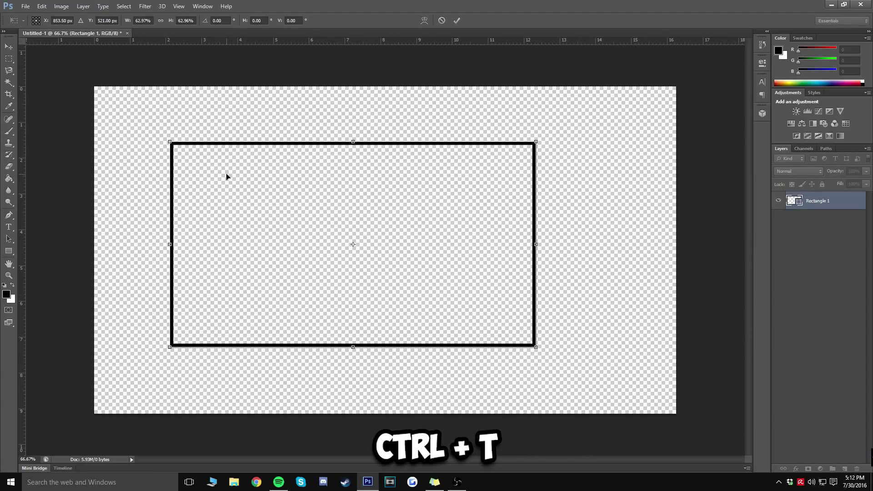
pyautogui.moveTo(170, 142); pyautogui.dragTo(126, 135)
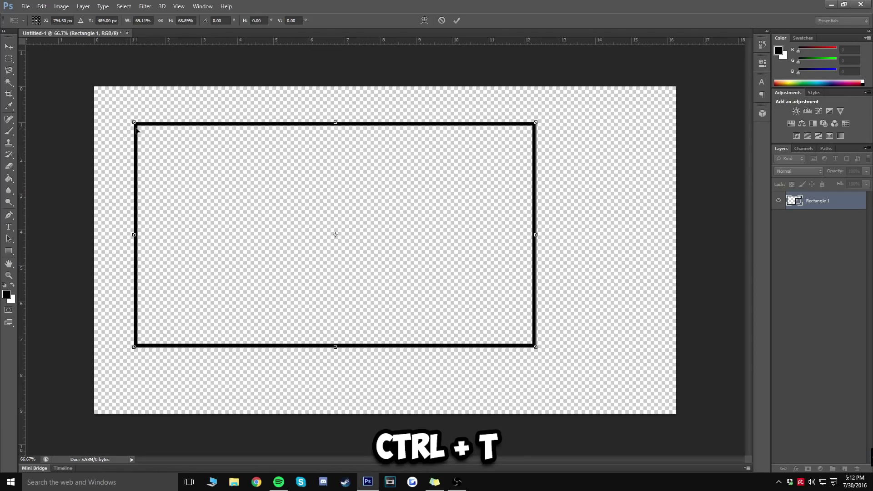
pyautogui.moveTo(133, 122); pyautogui.dragTo(118, 325)
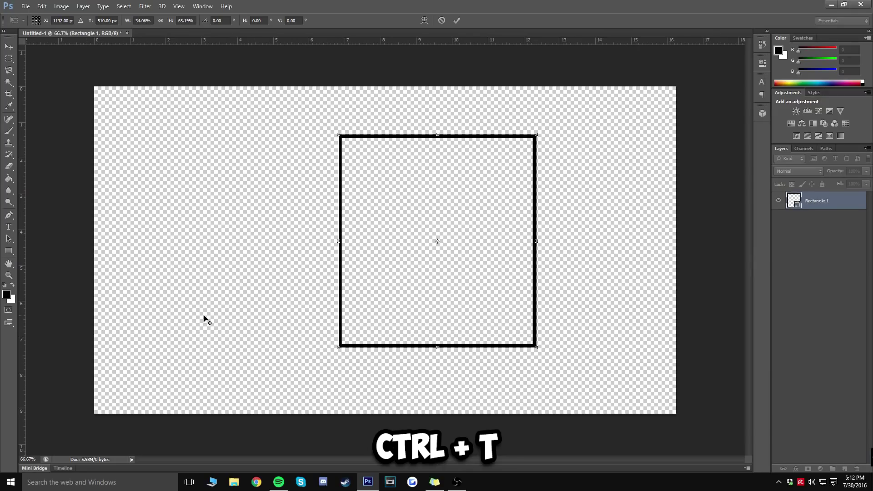
pyautogui.hotkey('ctrl', 'z')
pyautogui.moveTo(393, 270); pyautogui.dragTo(333, 217)
pyautogui.moveTo(257, 162); pyautogui.dragTo(314, 192)
# Step: Move the scaled rectangle into the top-right corner and commit the transform
pyautogui.moveTo(369, 232); pyautogui.dragTo(570, 142)
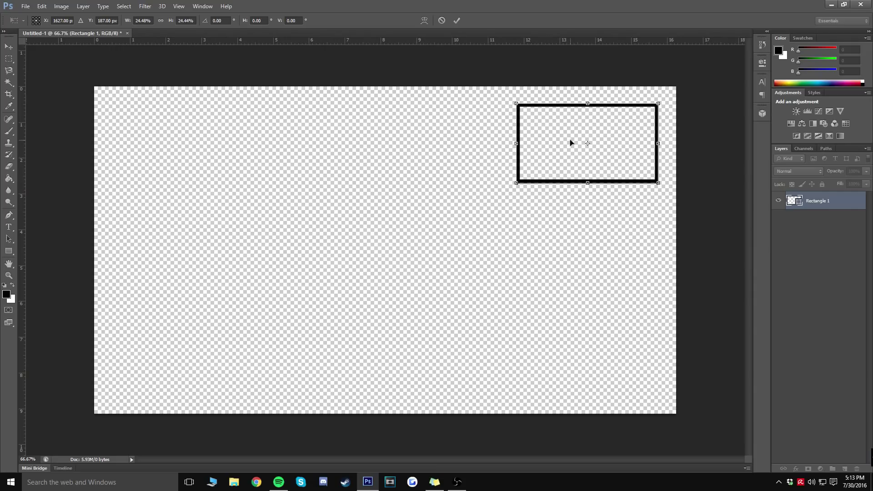
pyautogui.moveTo(544, 131); pyautogui.dragTo(142, 134)
pyautogui.moveTo(142, 135); pyautogui.dragTo(585, 249)
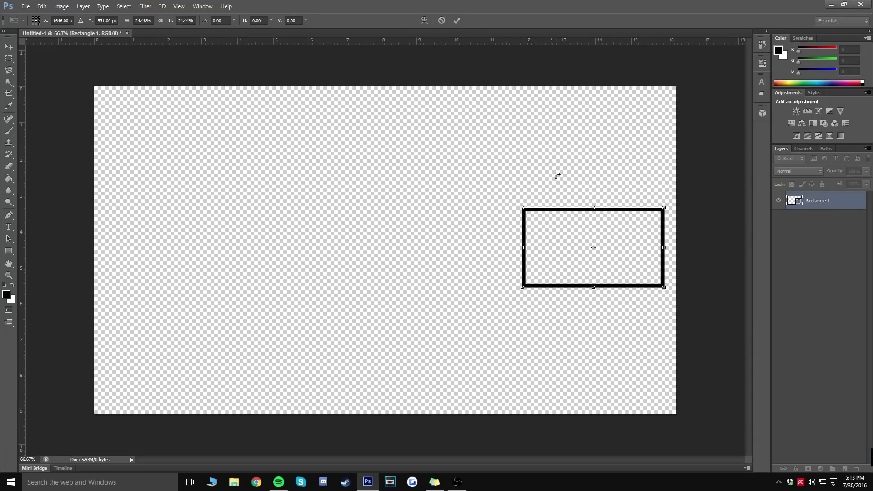
pyautogui.moveTo(578, 239); pyautogui.dragTo(577, 127)
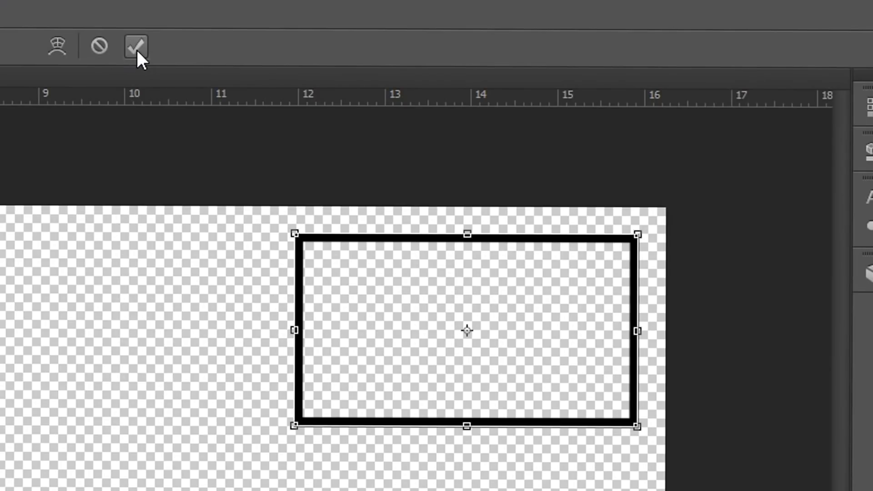
pyautogui.click(136, 48)
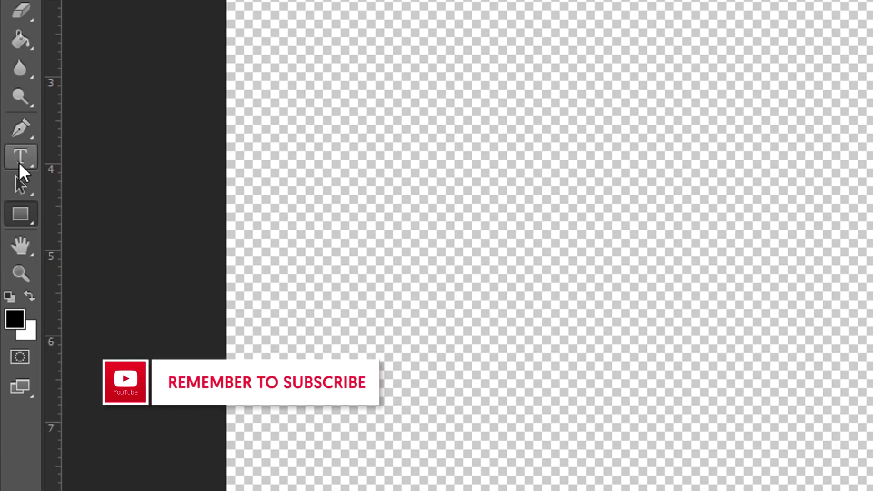
# Step: Draw a text box near the canvas centre, paste in the name text, and commit it
pyautogui.click(18, 161)
pyautogui.moveTo(344, 216); pyautogui.dragTo(435, 239)
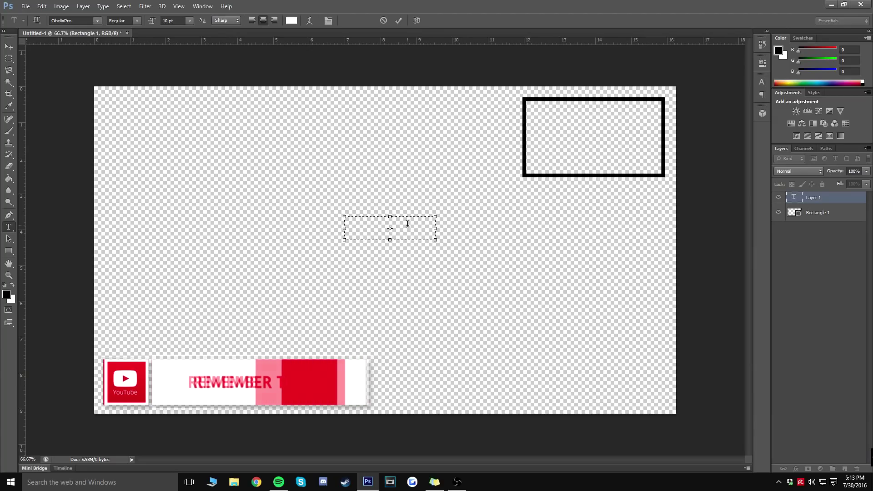
pyautogui.hotkey('ctrl', 'v')
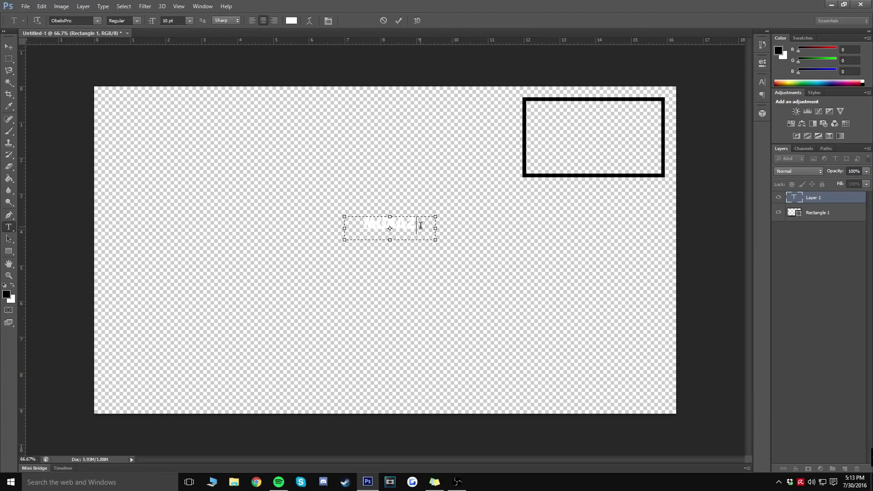
pyautogui.moveTo(420, 225); pyautogui.dragTo(354, 220)
pyautogui.click(438, 226)
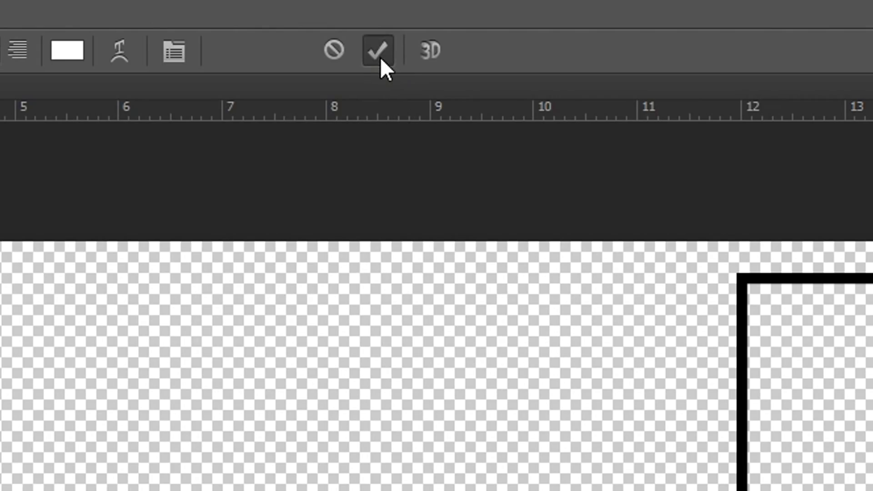
pyautogui.click(399, 21)
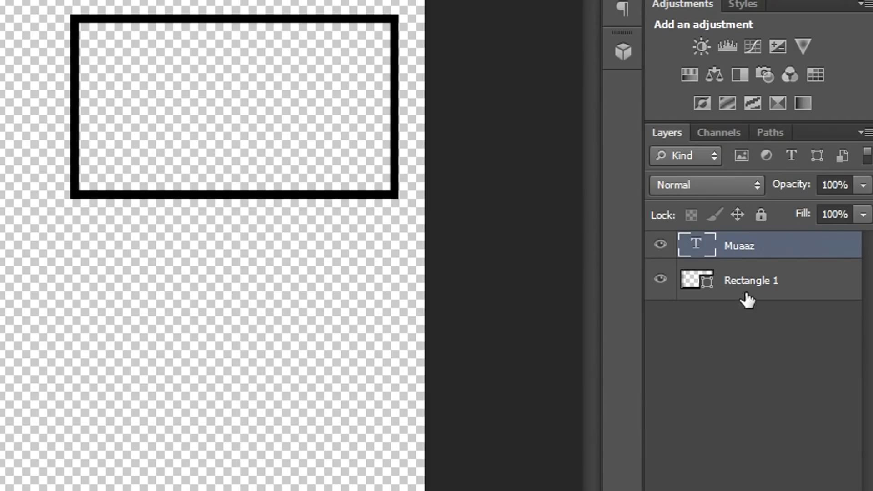
# Step: Add a black Stroke layer style to the name text, setting its size to 4
pyautogui.doubleClick(800, 251)
pyautogui.moveTo(573, 176); pyautogui.dragTo(642, 197)
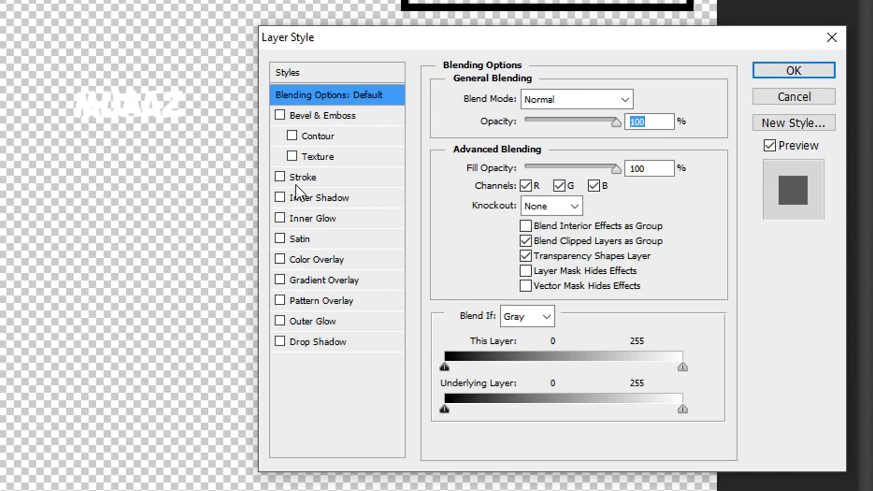
pyautogui.click(301, 177)
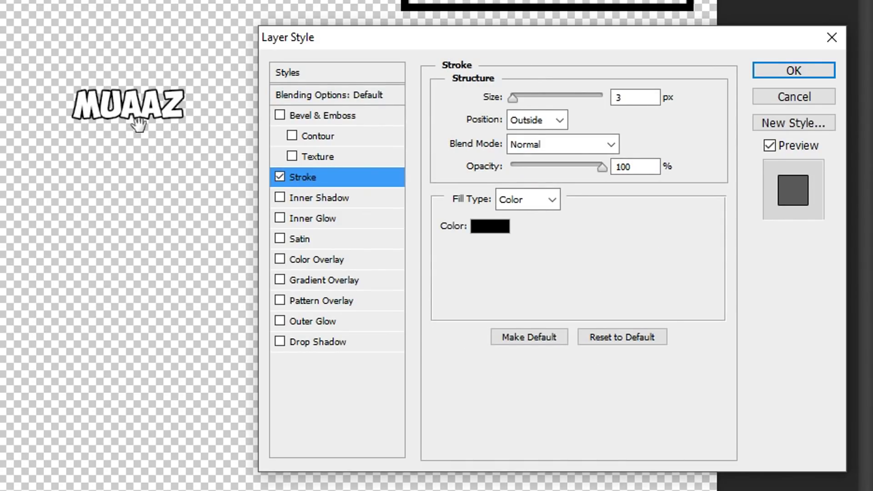
pyautogui.doubleClick(618, 97)
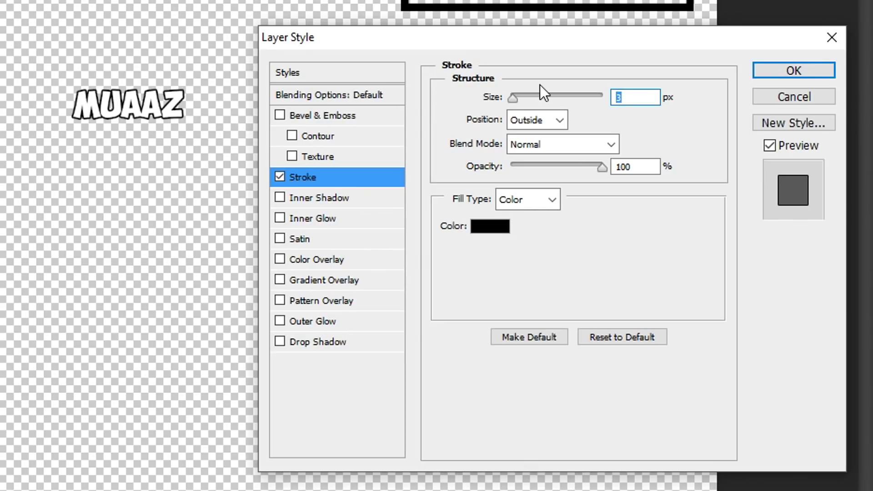
pyautogui.write('4')
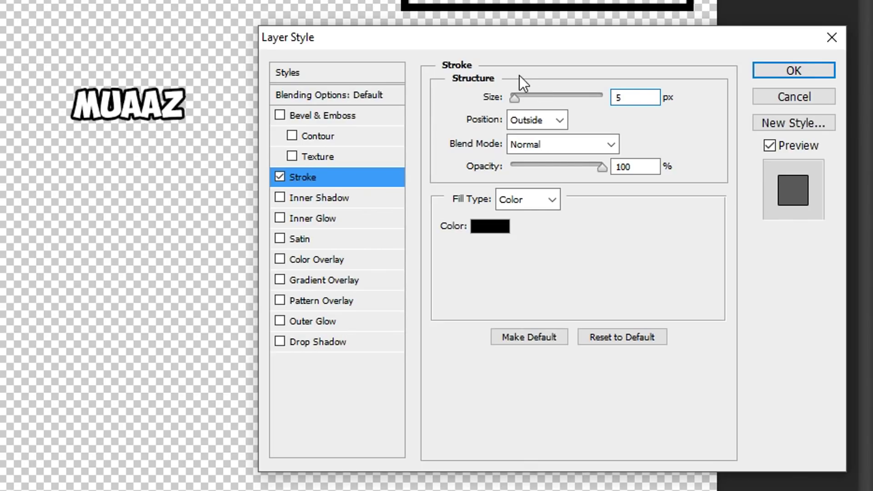
pyautogui.click(795, 74)
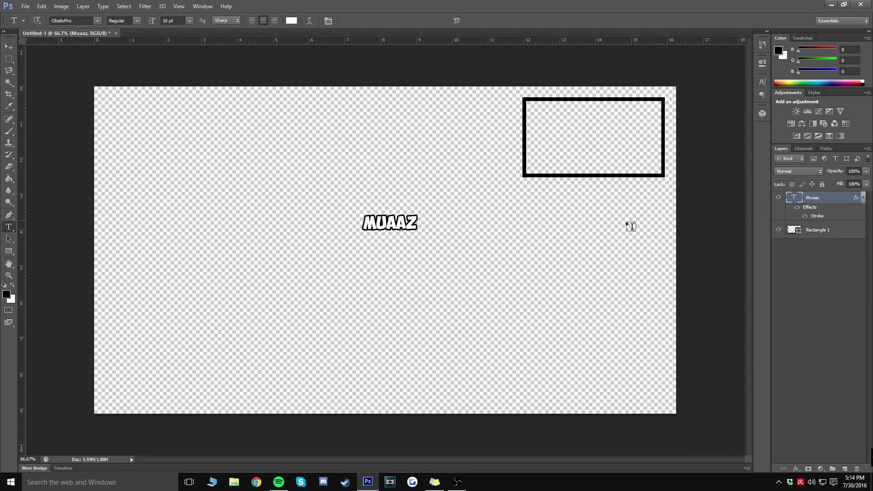
# Step: Free-transform the name text and move it onto the rectangle frame's bottom edge
pyautogui.hotkey('ctrl', 't')
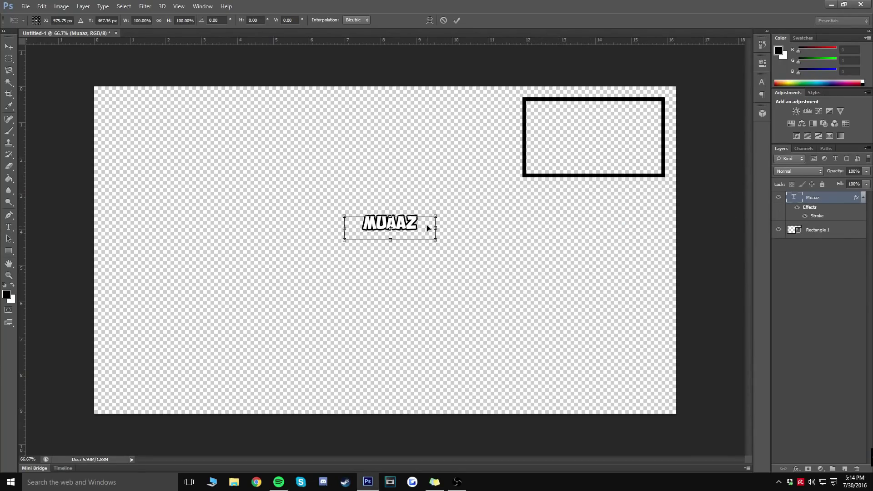
pyautogui.moveTo(419, 233); pyautogui.dragTo(614, 182)
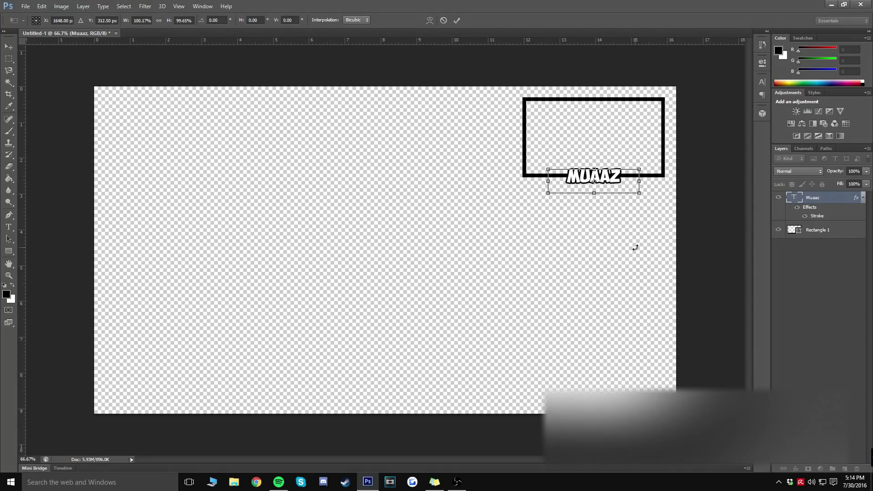
pyautogui.click(456, 21)
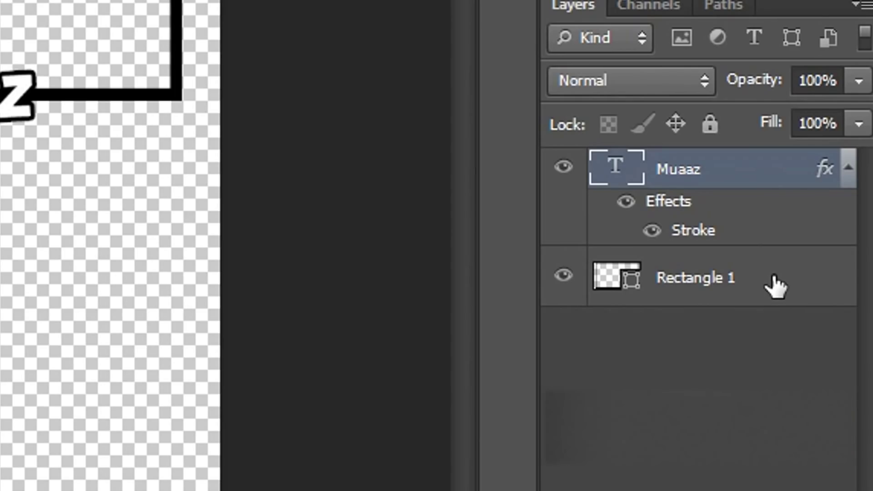
# Step: Try a cyan Color Overlay on Rectangle 1, then cancel it and untick the overlay
pyautogui.doubleClick(776, 286)
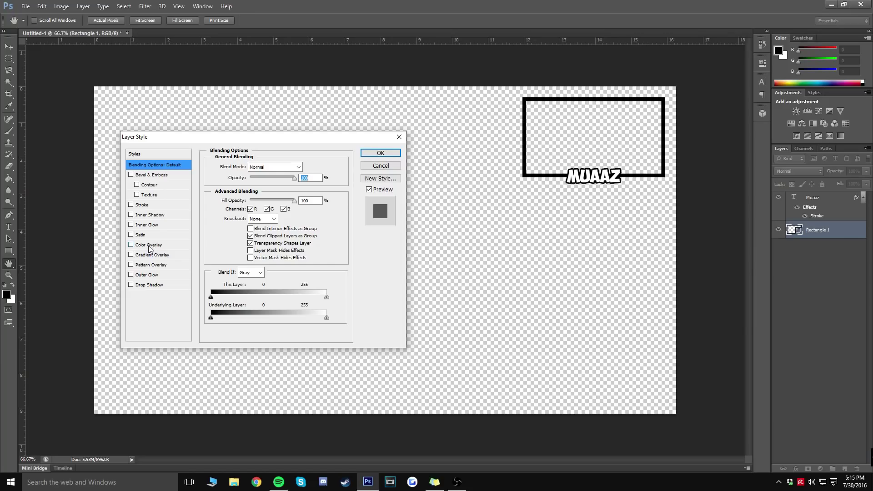
pyautogui.click(149, 246)
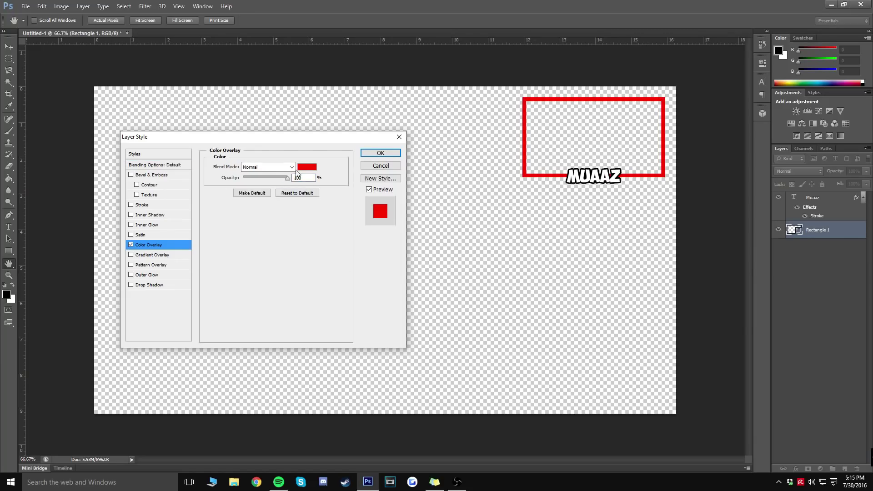
pyautogui.click(307, 167)
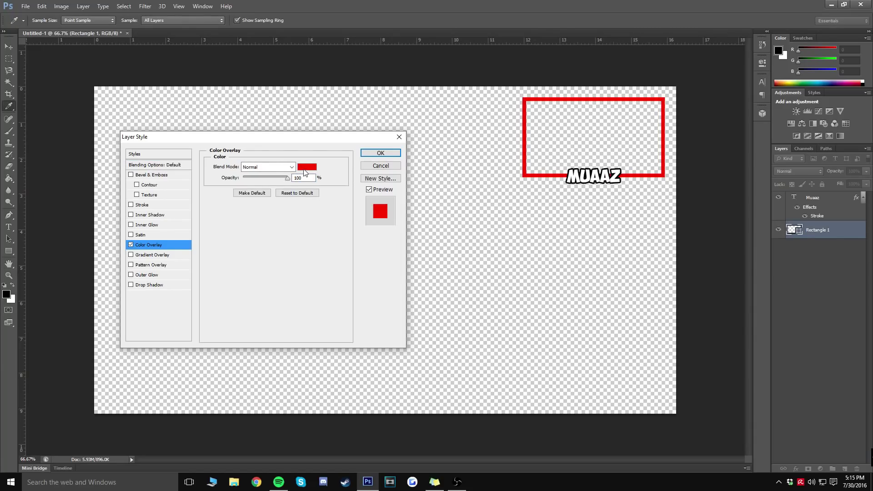
pyautogui.moveTo(473, 226); pyautogui.dragTo(506, 238)
pyautogui.moveTo(459, 289); pyautogui.dragTo(391, 279)
pyautogui.click(446, 293)
pyautogui.click(551, 262)
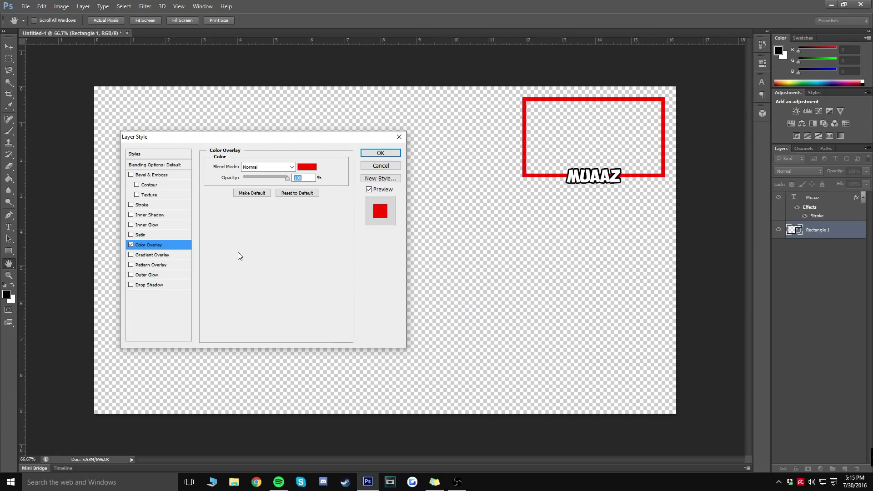
pyautogui.click(131, 245)
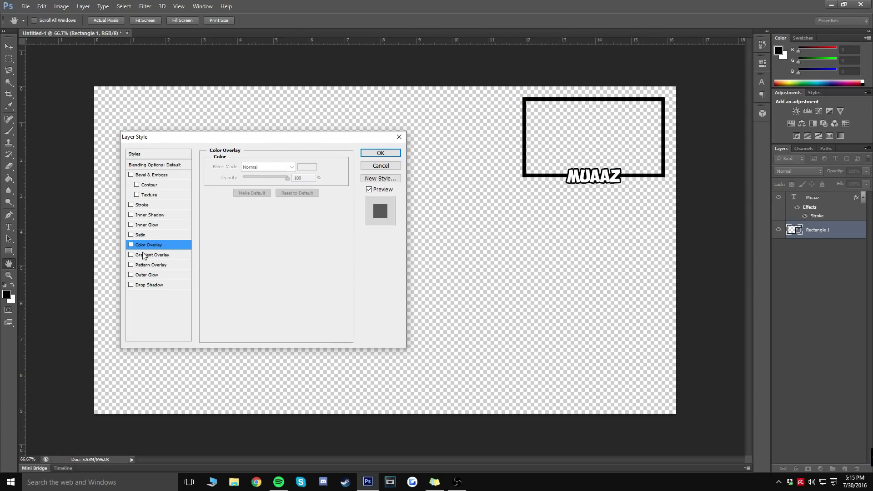
# Step: Give Rectangle 1 a reversed blue preset Gradient Overlay at 100% opacity
pyautogui.click(146, 255)
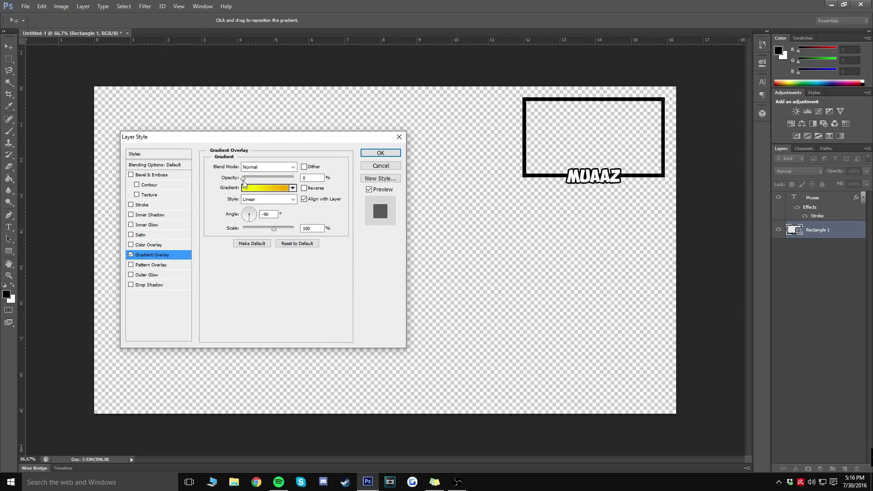
pyautogui.moveTo(243, 180); pyautogui.dragTo(303, 187)
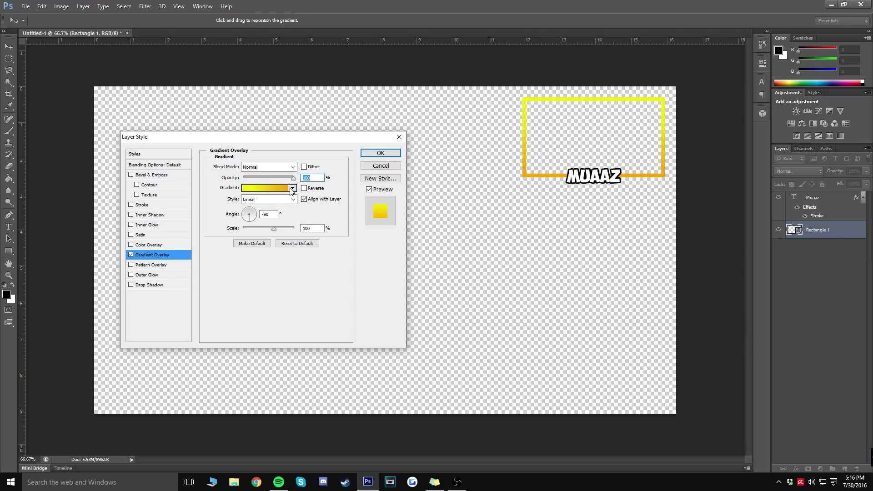
pyautogui.click(292, 188)
pyautogui.scroll(-4, 394, 279)
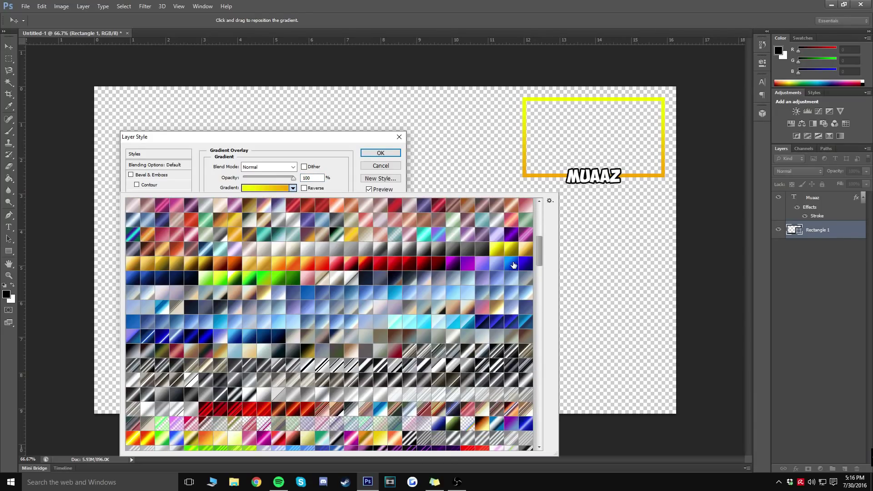
pyautogui.scroll(-5, 513, 265)
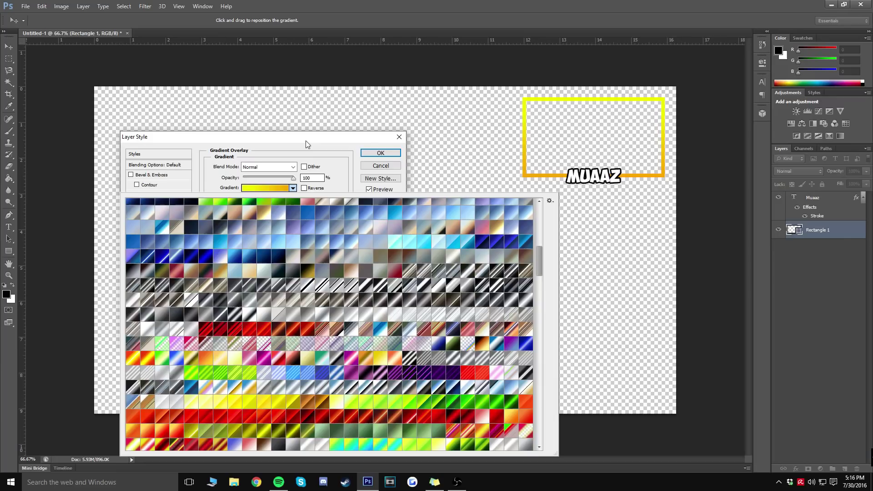
pyautogui.click(306, 141)
pyautogui.click(268, 188)
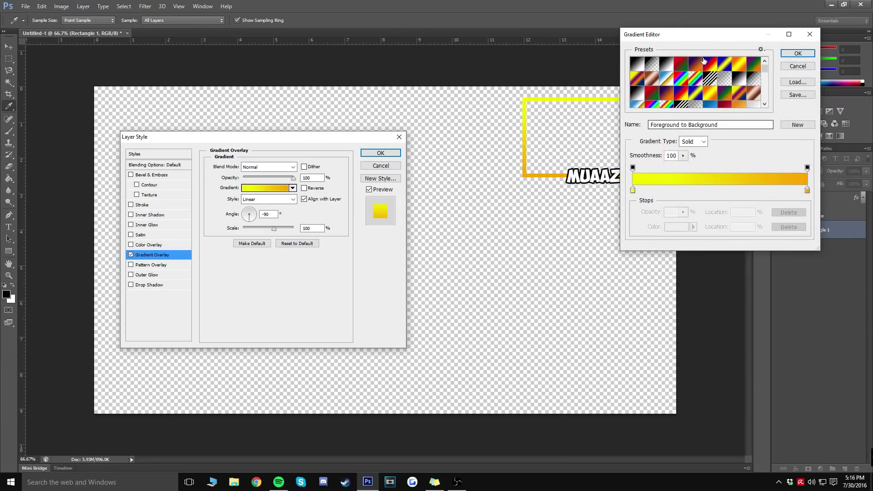
pyautogui.click(797, 65)
pyautogui.click(293, 188)
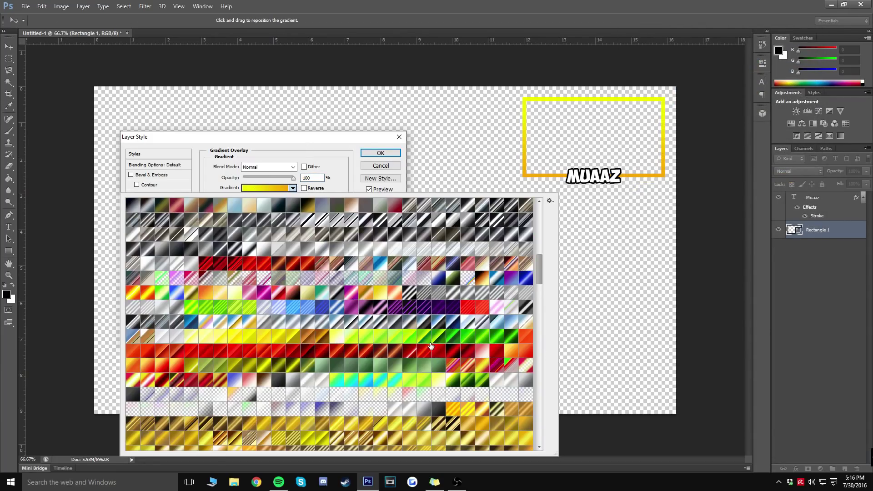
pyautogui.scroll(-3, 427, 328)
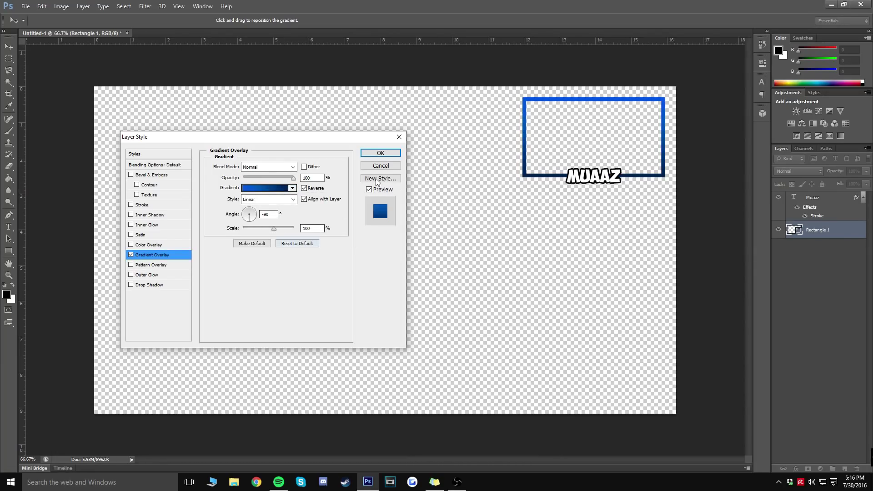
pyautogui.click(380, 153)
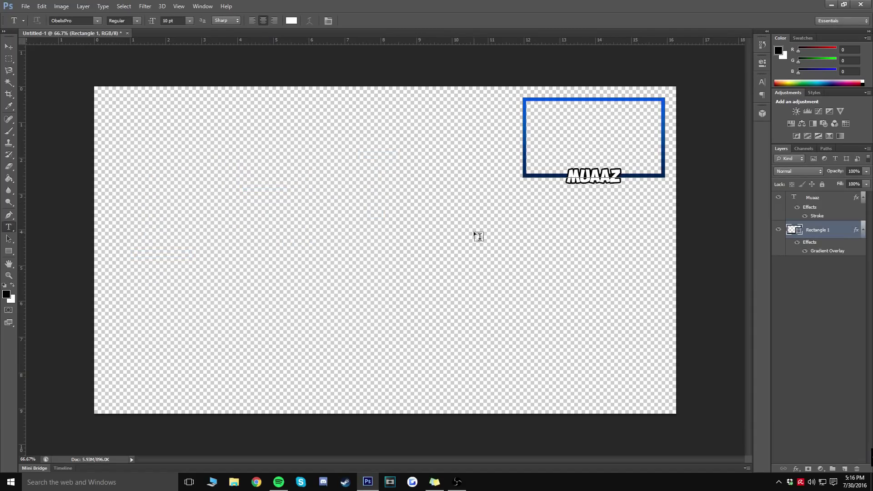
# Step: Add a Gradient Overlay to the name text layer with its opacity dragged down to 0
pyautogui.click(834, 201)
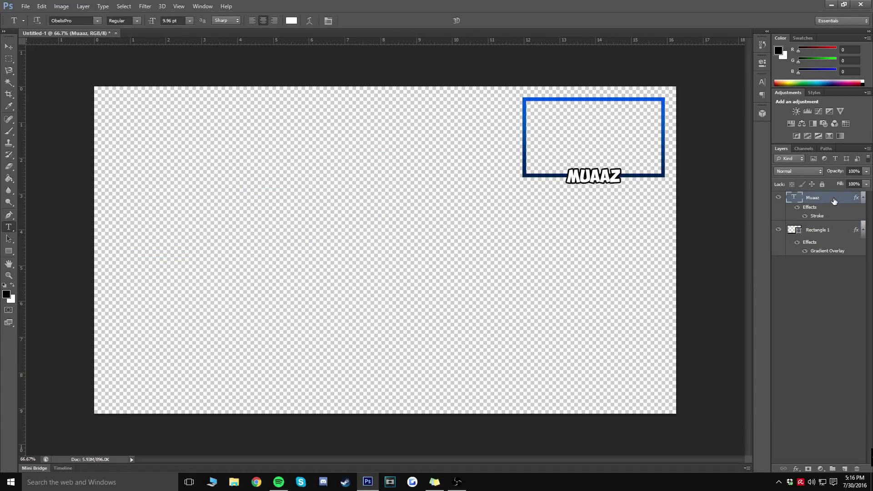
pyautogui.doubleClick(835, 197)
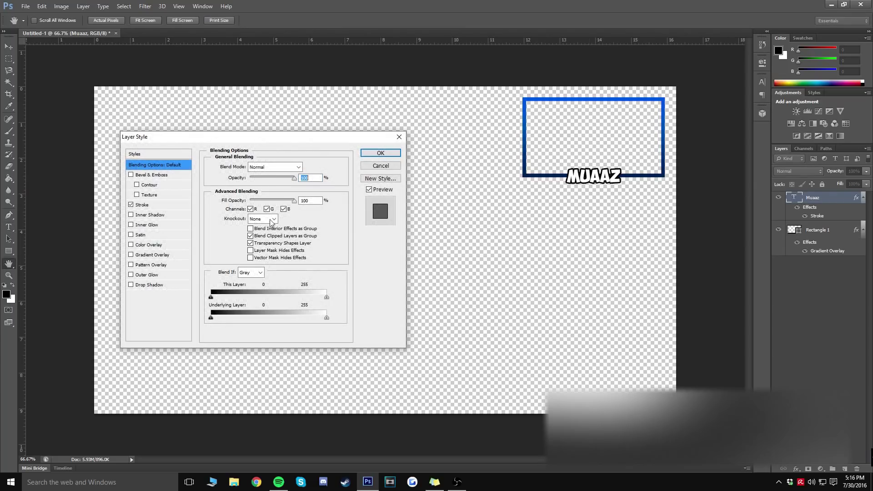
pyautogui.click(155, 255)
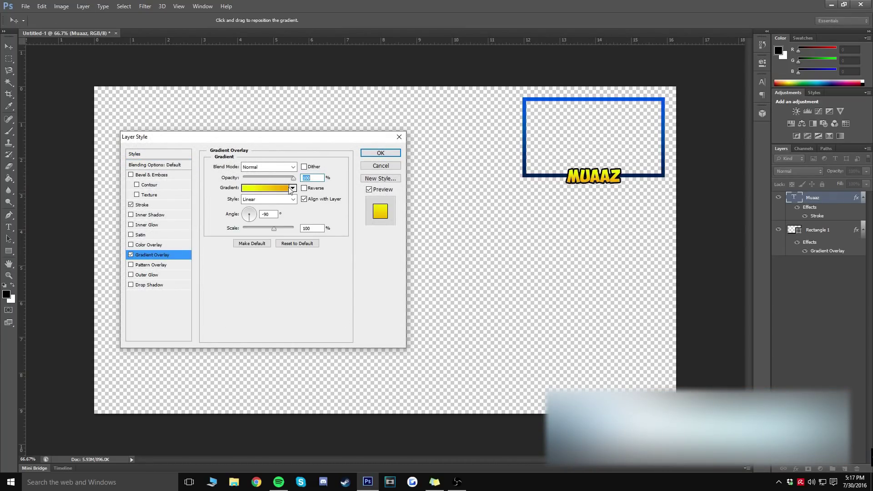
pyautogui.moveTo(292, 181); pyautogui.dragTo(204, 180)
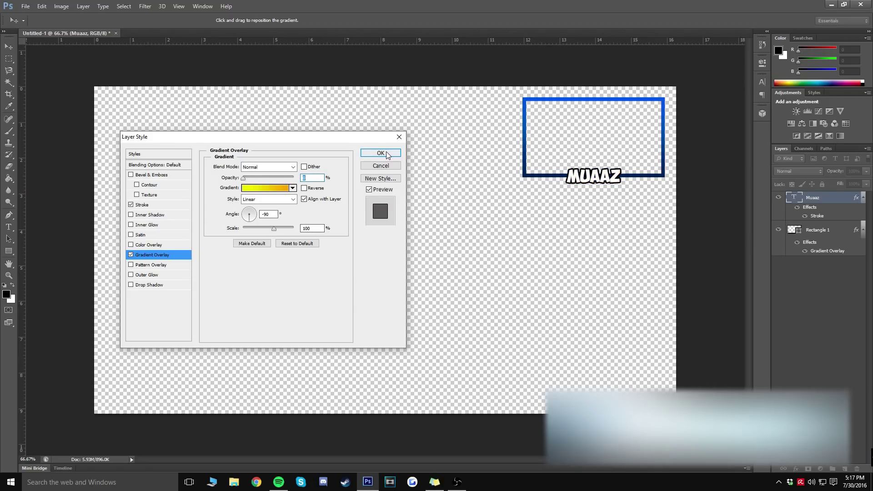
pyautogui.click(390, 154)
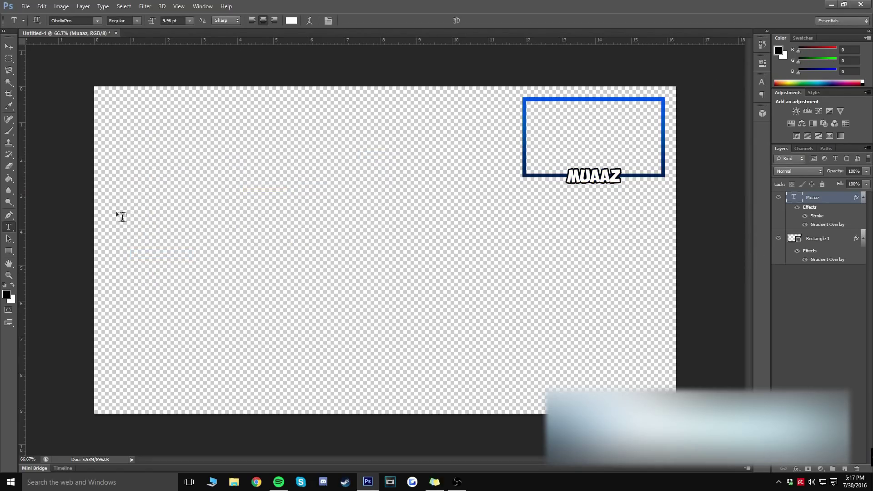
# Step: Save the design to the Desktop as Untitled-1.png in PNG format
pyautogui.click(25, 6)
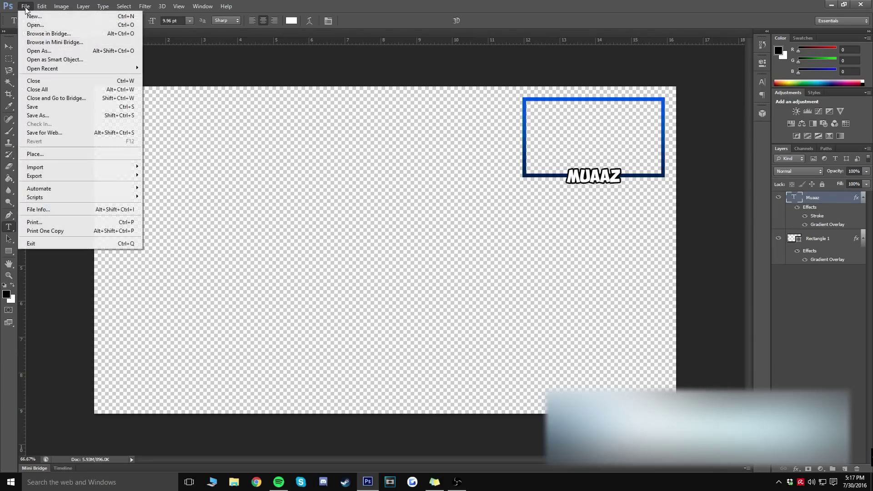
pyautogui.click(45, 51)
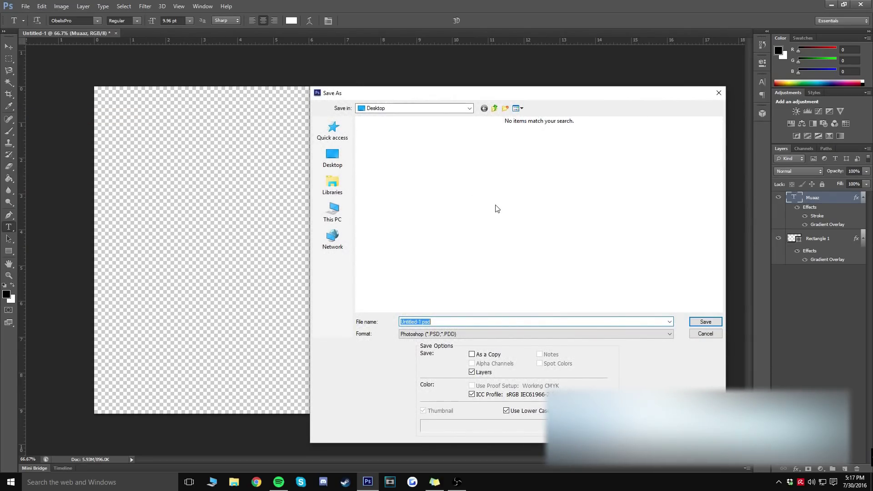
pyautogui.click(449, 335)
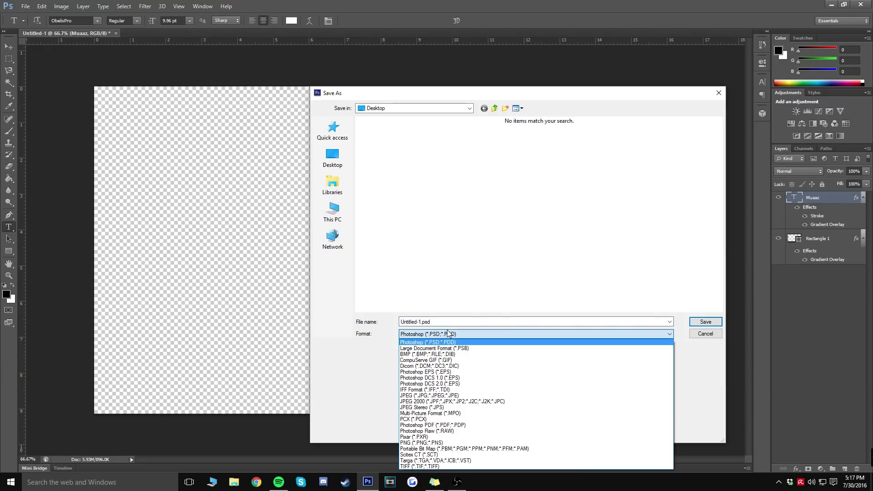
pyautogui.click(448, 442)
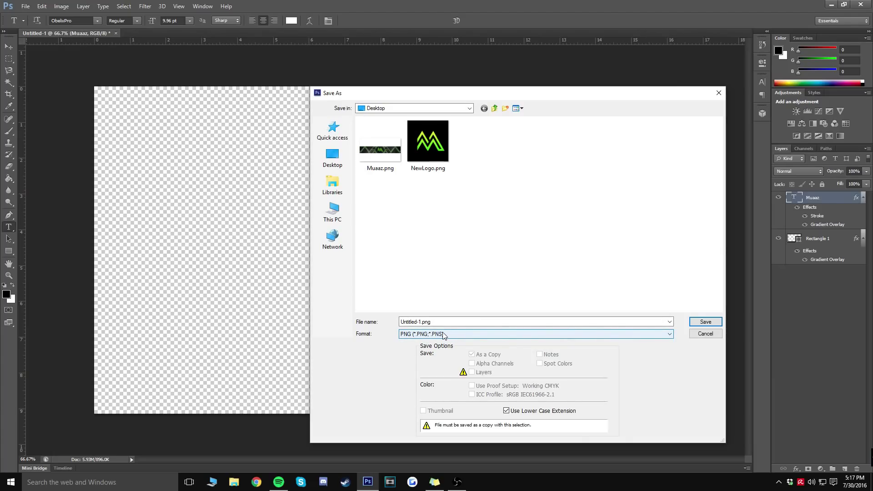
pyautogui.moveTo(613, 96); pyautogui.dragTo(417, 76)
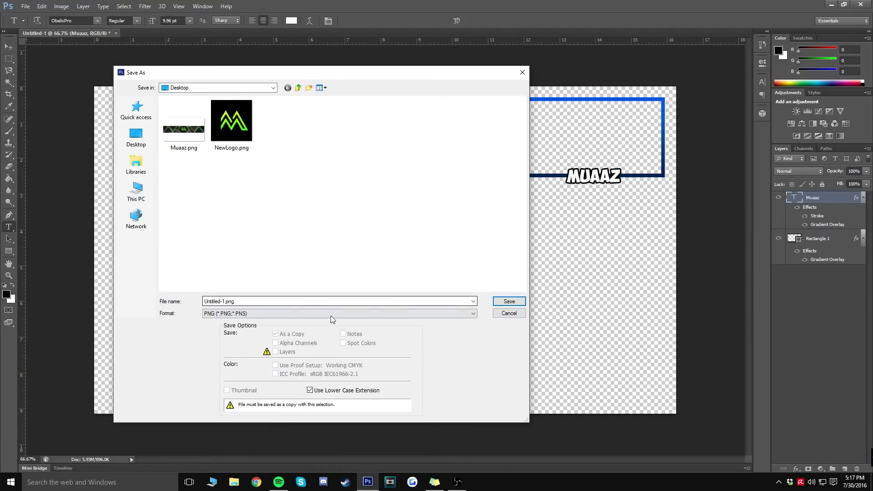
pyautogui.click(507, 302)
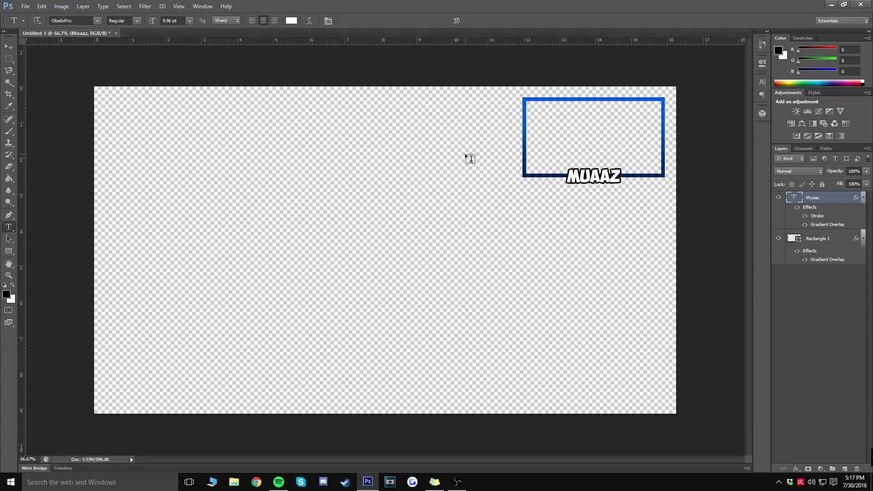
# Step: Minimize Photoshop and position the OBS window showing the Stream scene with webcam and monitor capture
pyautogui.click(829, 4)
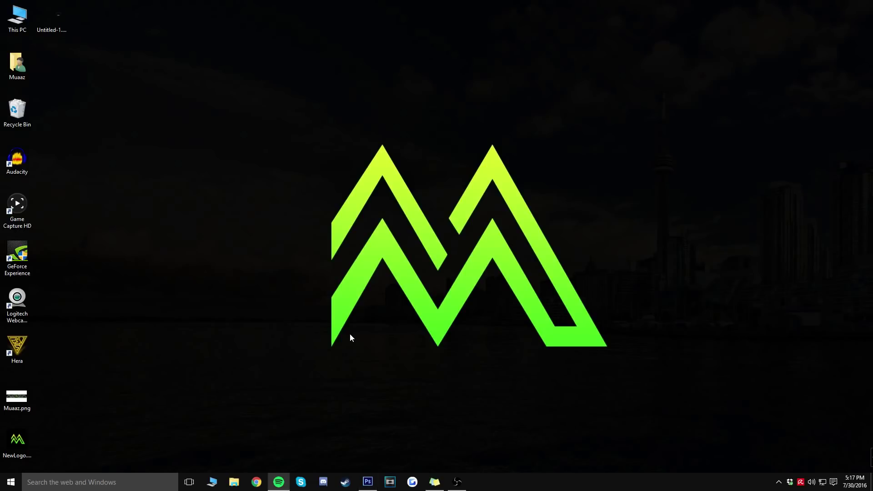
pyautogui.moveTo(644, 355); pyautogui.dragTo(170, 111)
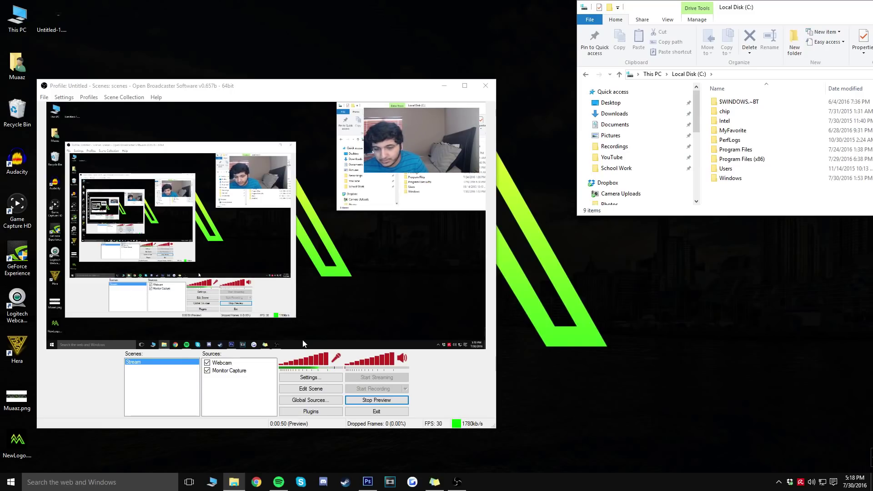
pyautogui.moveTo(295, 85); pyautogui.dragTo(316, 50)
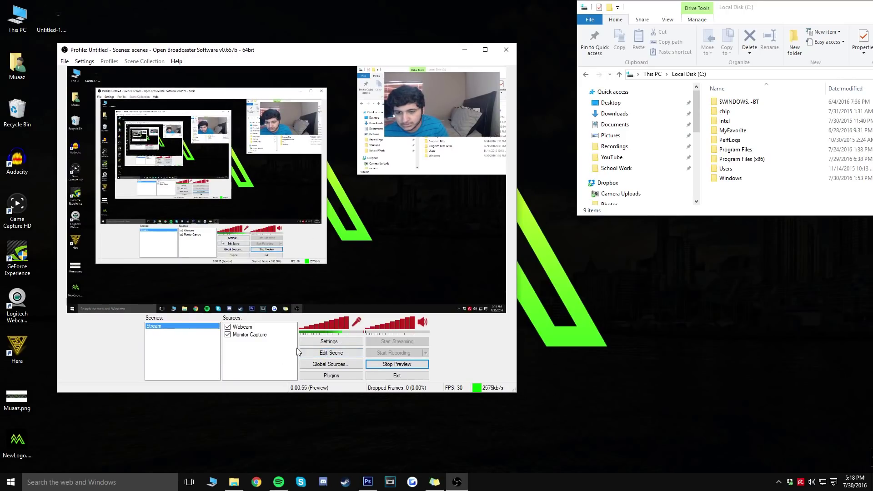
# Step: Add an image source named Overlay that loads Untitled-1.png from the Desktop
pyautogui.rightClick(278, 355)
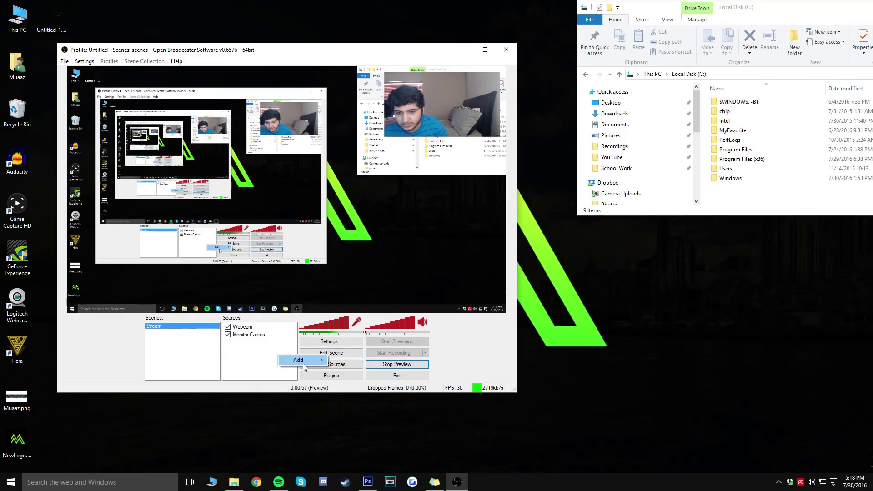
pyautogui.moveTo(303, 361)
pyautogui.click(352, 380)
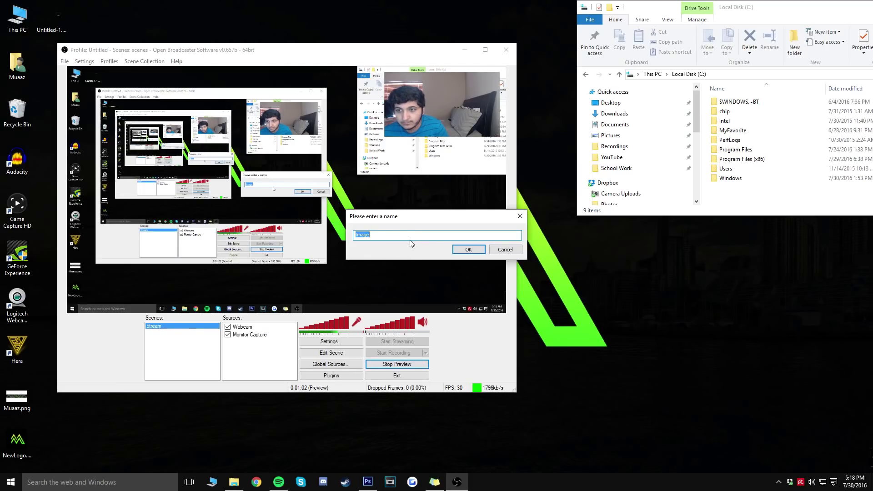
pyautogui.click(460, 249)
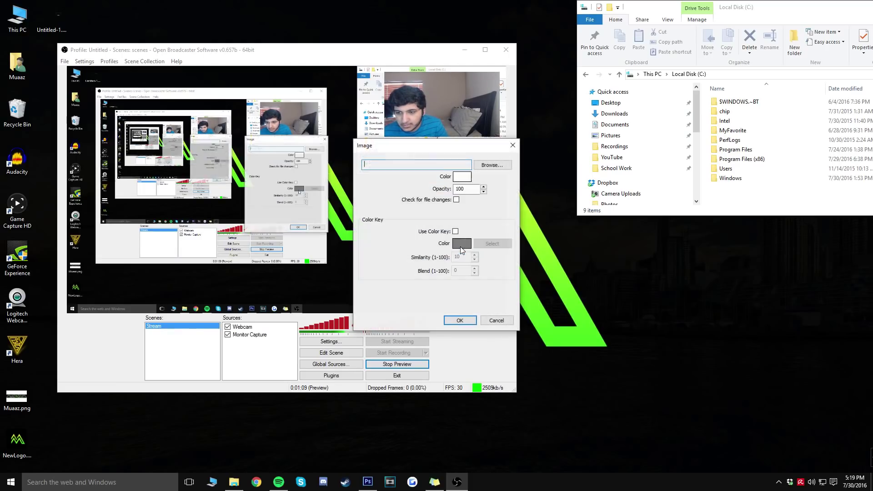
pyautogui.click(492, 165)
pyautogui.click(464, 215)
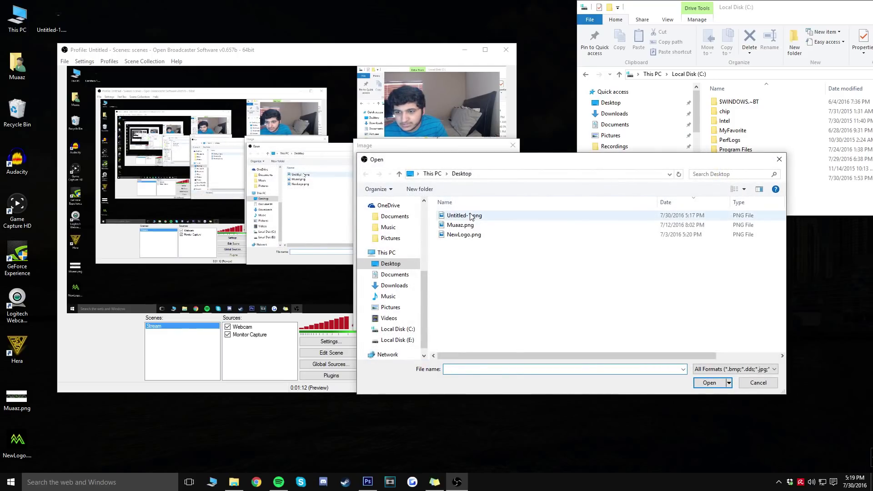
pyautogui.click(709, 382)
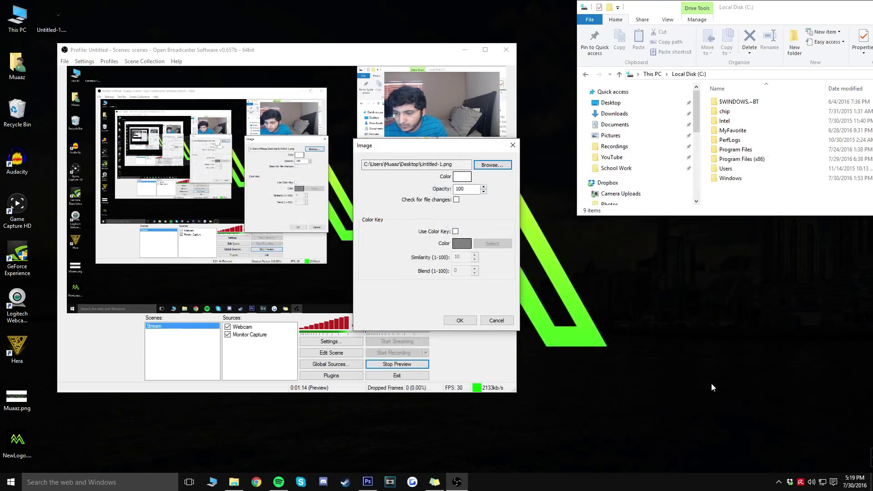
pyautogui.click(451, 321)
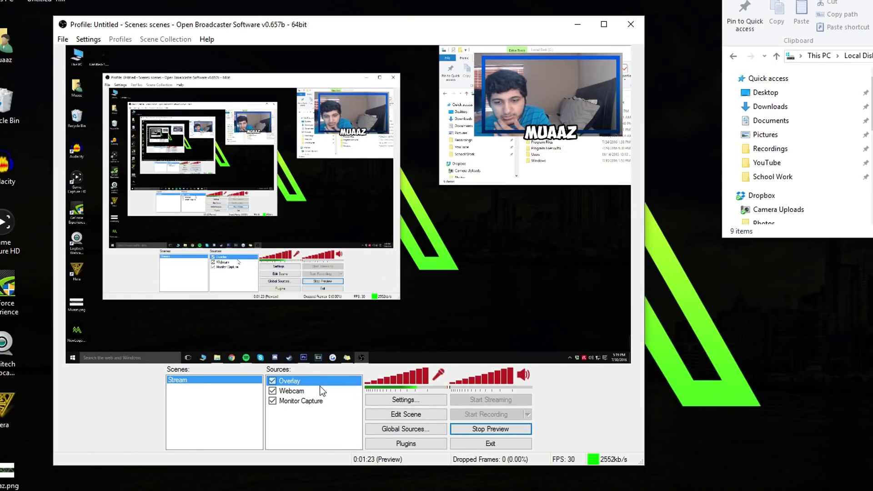
# Step: In Edit Scene mode, shrink the Webcam source and widen it to the left
pyautogui.click(265, 333)
pyautogui.click(413, 413)
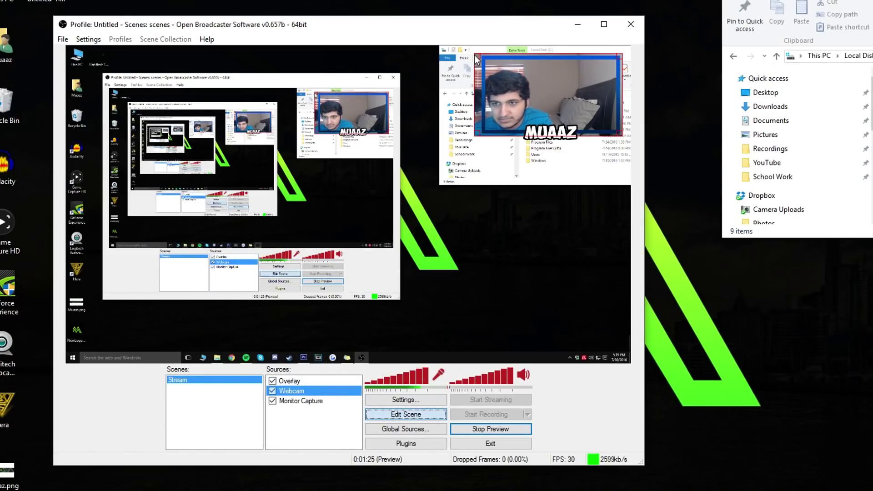
pyautogui.moveTo(475, 54); pyautogui.dragTo(483, 57)
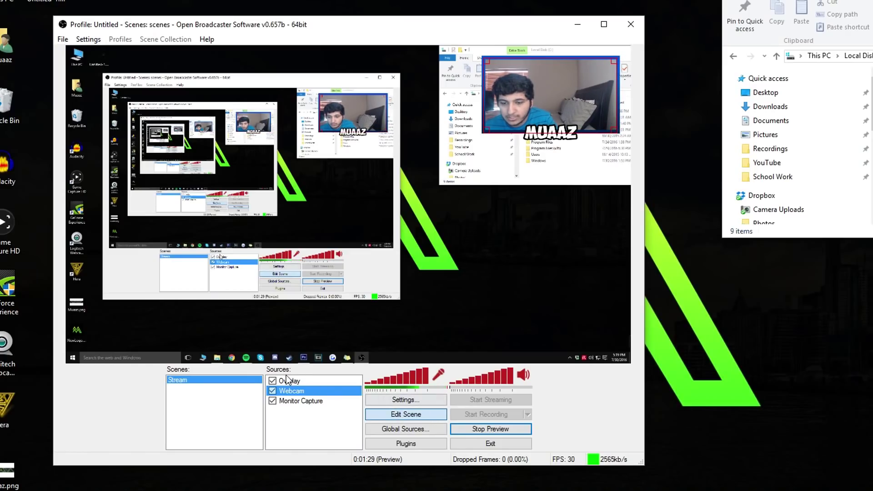
pyautogui.moveTo(487, 80); pyautogui.dragTo(444, 82)
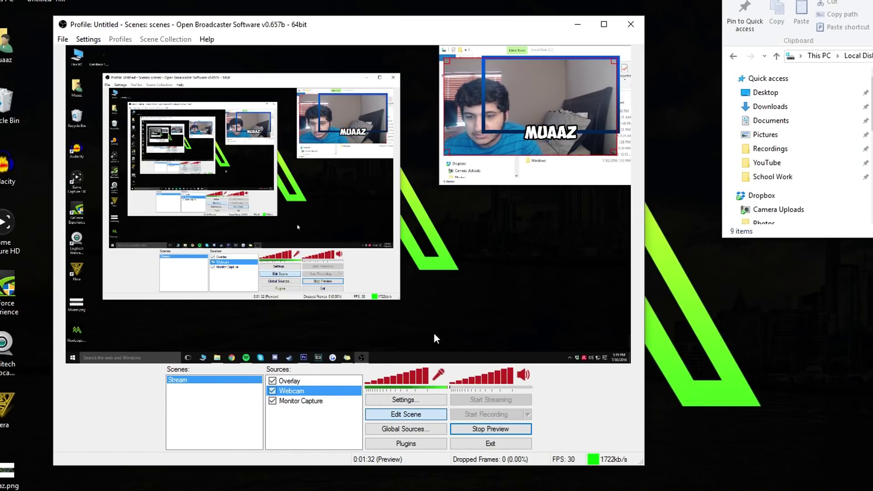
pyautogui.click(403, 419)
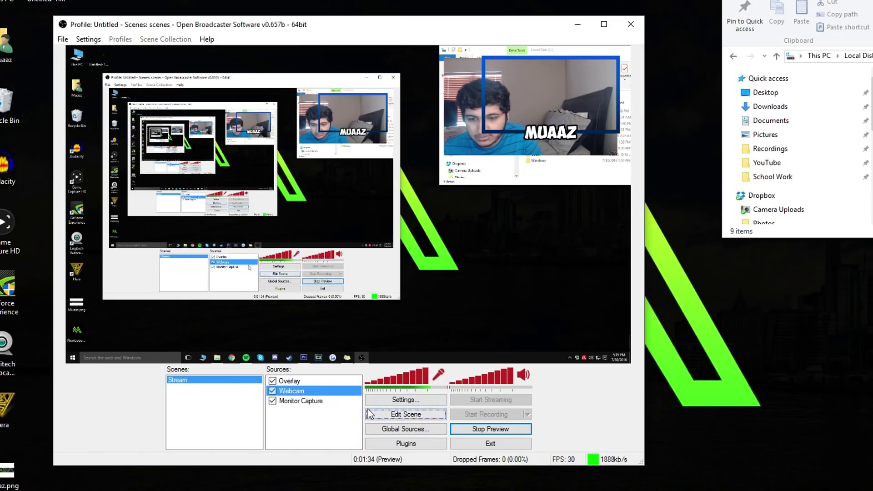
# Step: Enlarge the Overlay frame so the blue MUAAZ border surrounds the webcam
pyautogui.click(299, 379)
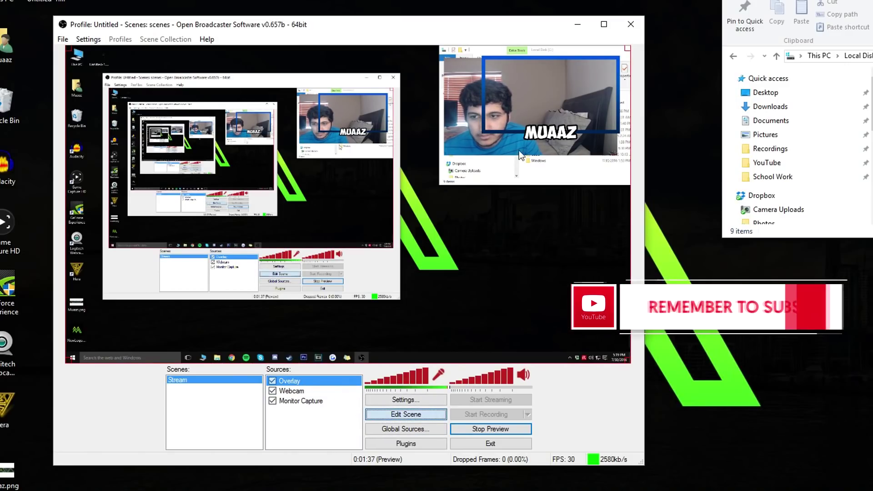
pyautogui.moveTo(69, 362); pyautogui.dragTo(3, 473)
pyautogui.click(424, 416)
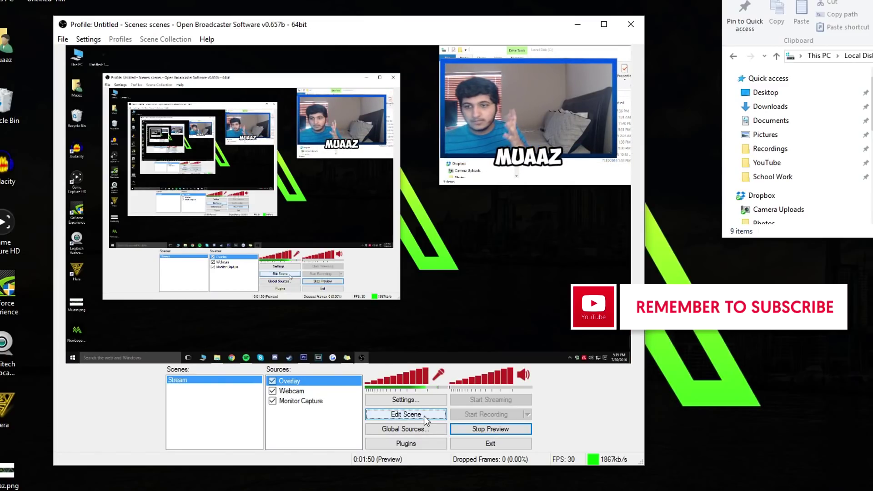